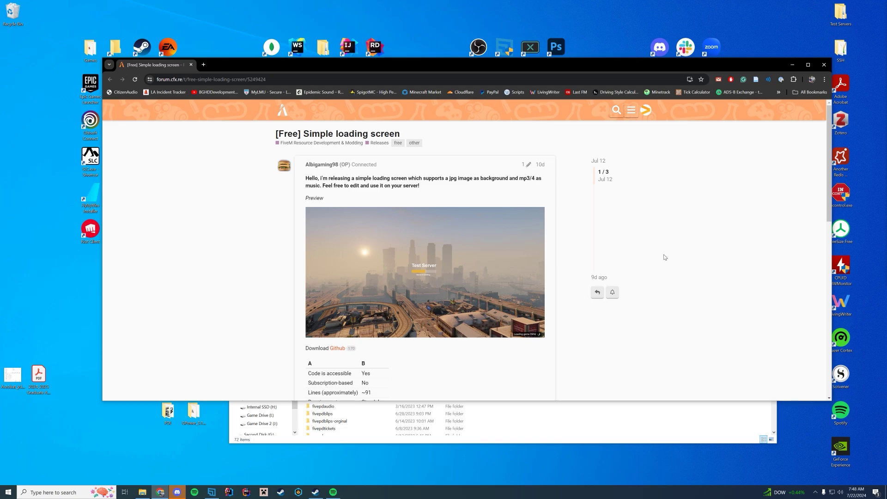
Read the [Free] Simple loading screen release post and follow its GitHub download link
{"action": "scroll", "coordinate": [665, 258], "scroll_direction": "down", "scroll_amount": 2}
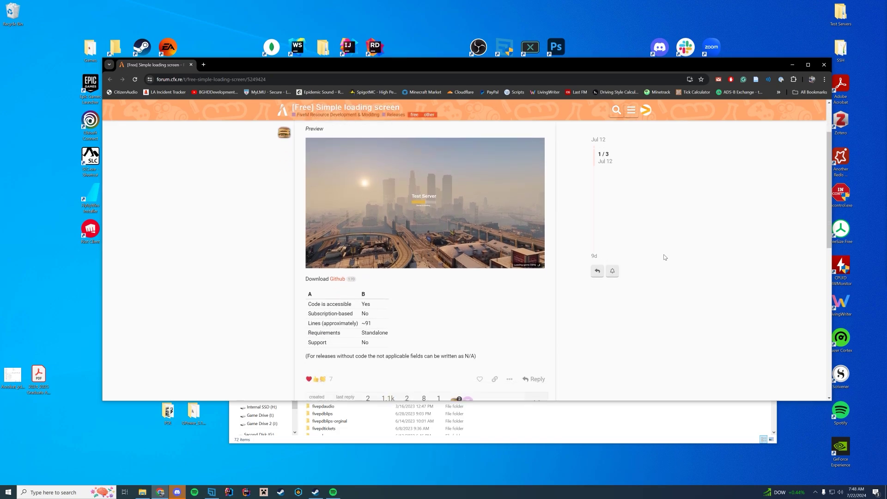
{"action": "scroll", "coordinate": [664, 257], "scroll_direction": "up", "scroll_amount": 1}
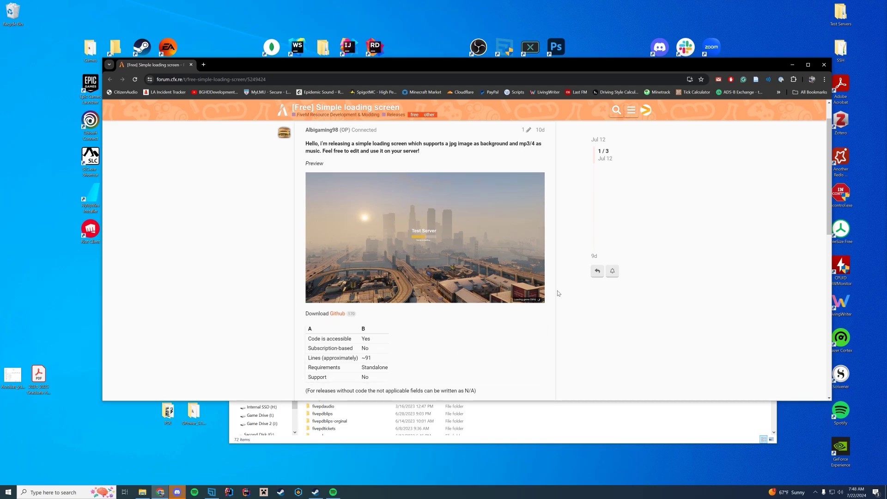
{"action": "left_click", "coordinate": [335, 316]}
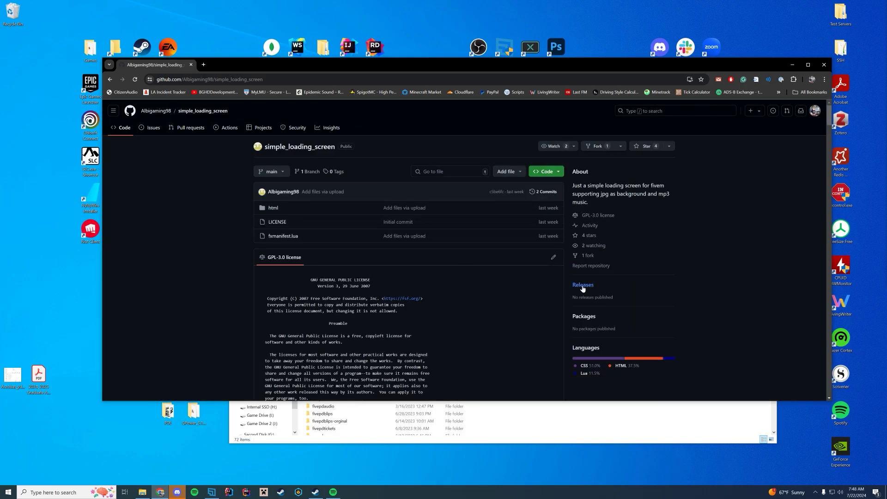
Download the repository as simple_loading_screen-main.zip and open it in WinRAR
{"action": "left_click", "coordinate": [545, 176]}
{"action": "left_click", "coordinate": [455, 282]}
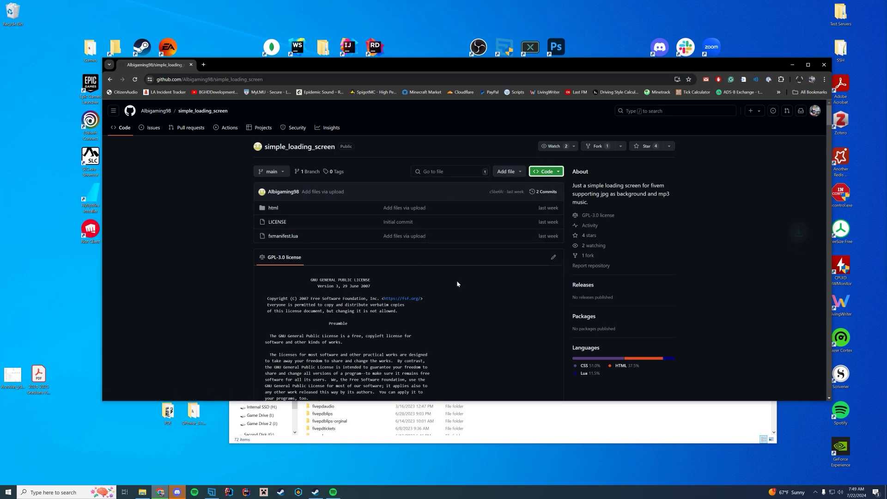
{"action": "left_click", "coordinate": [799, 80]}
{"action": "left_click", "coordinate": [744, 110]}
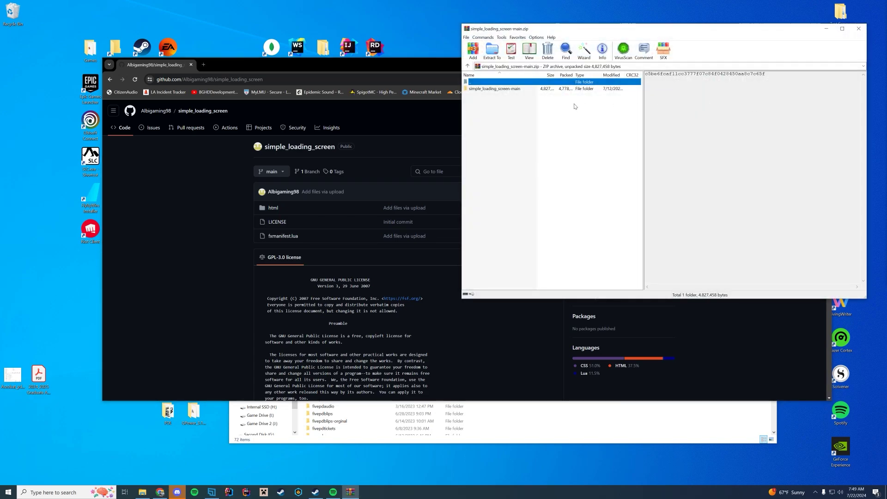
Look inside the archive's simple_loading_screen-main folder in WinRAR, then return to its top level
{"action": "key", "text": "alt+Tab"}
{"action": "left_click", "coordinate": [793, 64]}
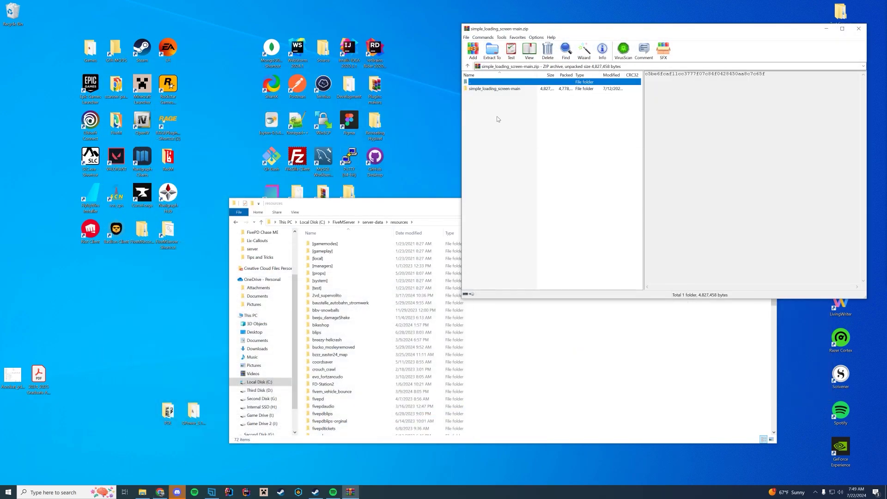
{"action": "double_click", "coordinate": [515, 89]}
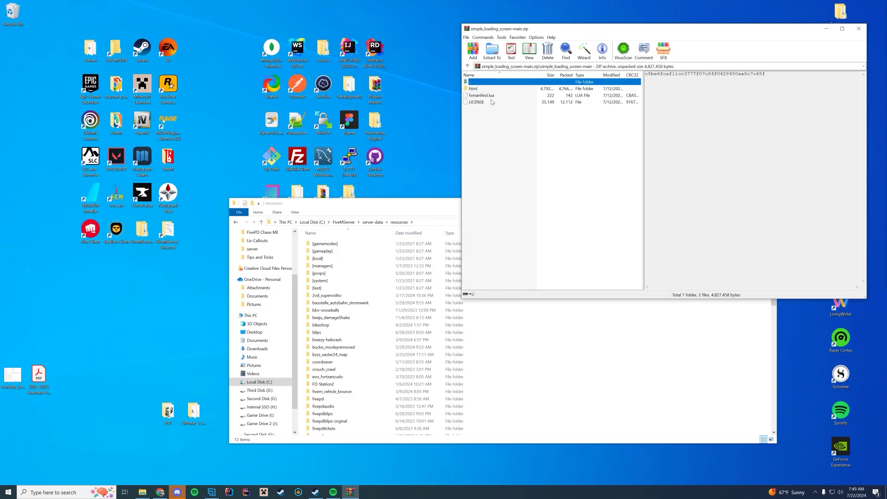
{"action": "key", "text": "ctrl+a"}
{"action": "left_click", "coordinate": [495, 115]}
{"action": "left_click", "coordinate": [480, 84]}
{"action": "double_click", "coordinate": [481, 84]}
Extract simple_loading_screen-main into the server's resources folder and close WinRAR
{"action": "left_click_drag", "start_coordinate": [424, 198], "coordinate": [262, 196]}
{"action": "left_click", "coordinate": [494, 111]}
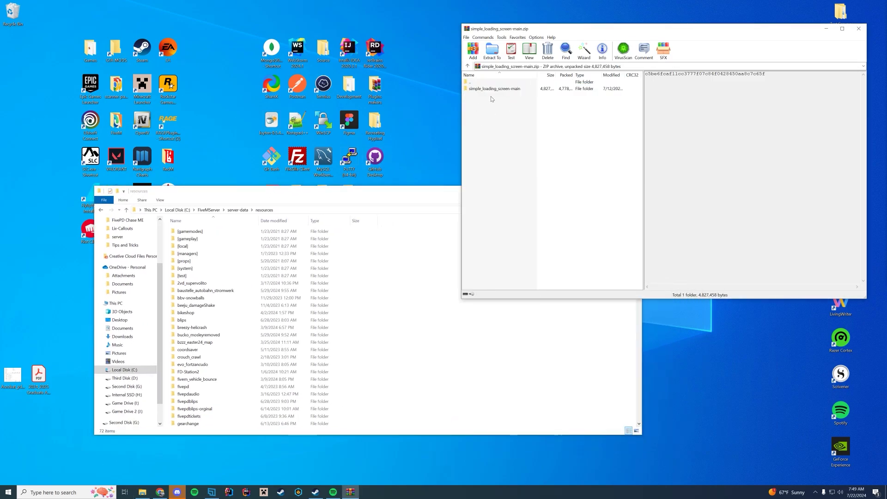
{"action": "left_click_drag", "start_coordinate": [491, 89], "coordinate": [444, 351]}
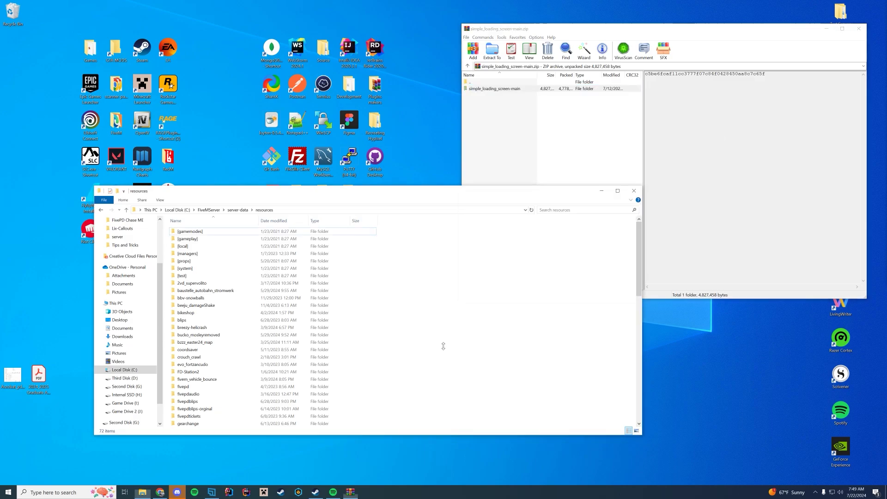
{"action": "left_click", "coordinate": [859, 29]}
{"action": "left_click_drag", "start_coordinate": [464, 194], "coordinate": [517, 91]}
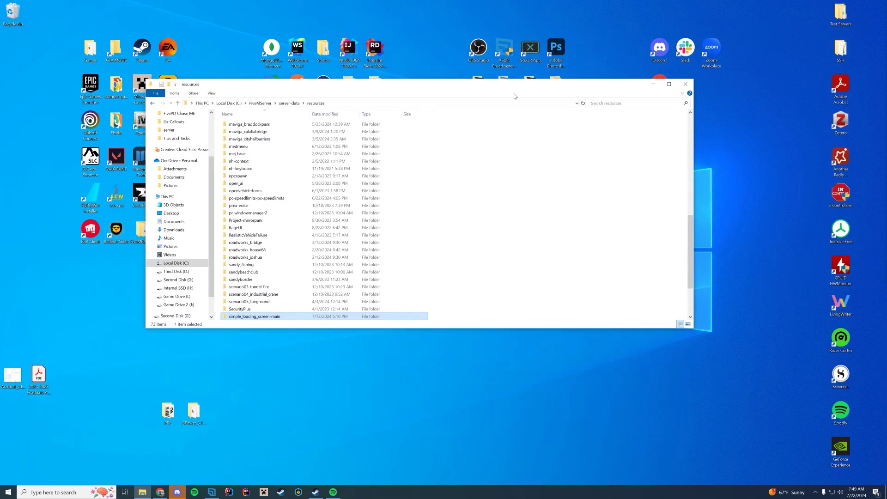
Rename simple_loading_screen-main to simple_loading_screen and copy the new name
{"action": "scroll", "coordinate": [231, 253], "scroll_direction": "down", "scroll_amount": 3}
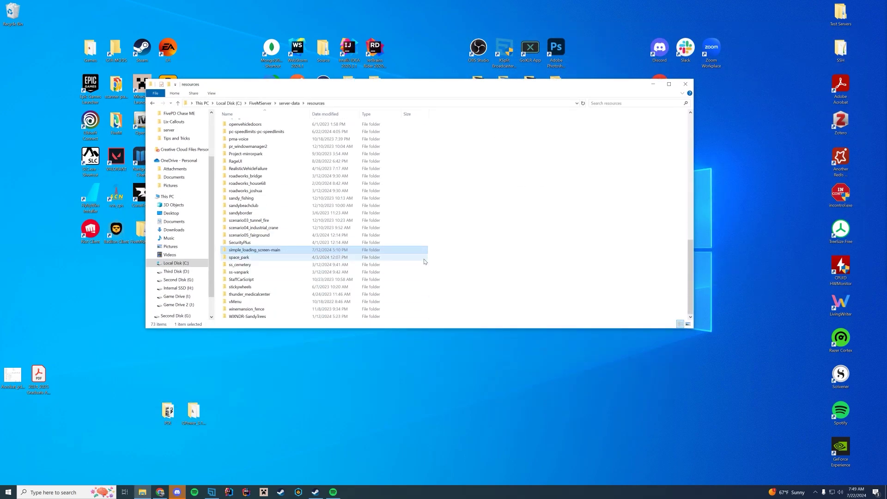
{"action": "right_click", "coordinate": [272, 251]}
{"action": "left_click", "coordinate": [296, 446]}
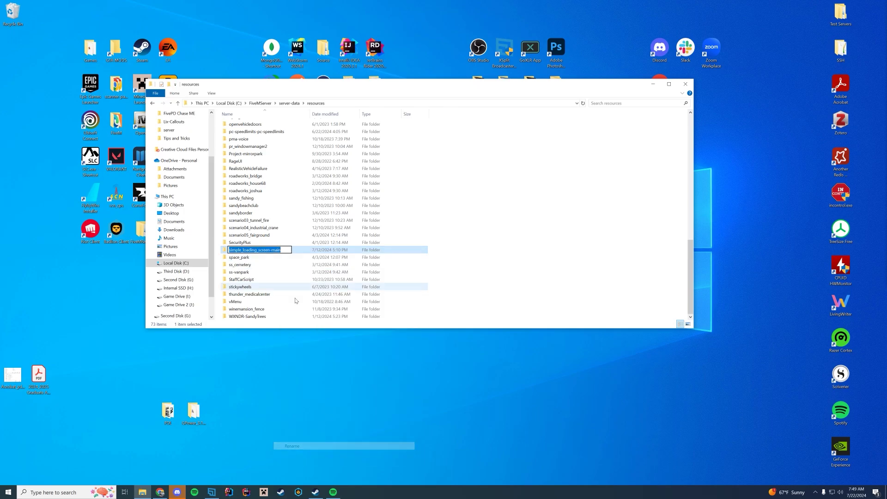
{"action": "key", "text": "End"}
{"action": "key", "text": "BackSpace"}
{"action": "key", "text": "BackSpace"}
{"action": "key", "text": "BackSpace"}
{"action": "key", "text": "BackSpace"}
{"action": "key", "text": "BackSpace"}
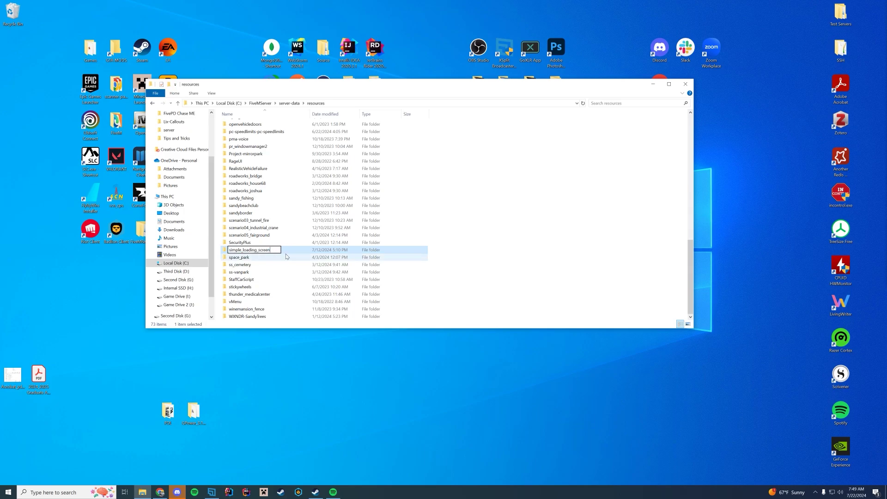
{"action": "left_click_drag", "start_coordinate": [271, 249], "coordinate": [229, 250]}
{"action": "right_click", "coordinate": [229, 250]}
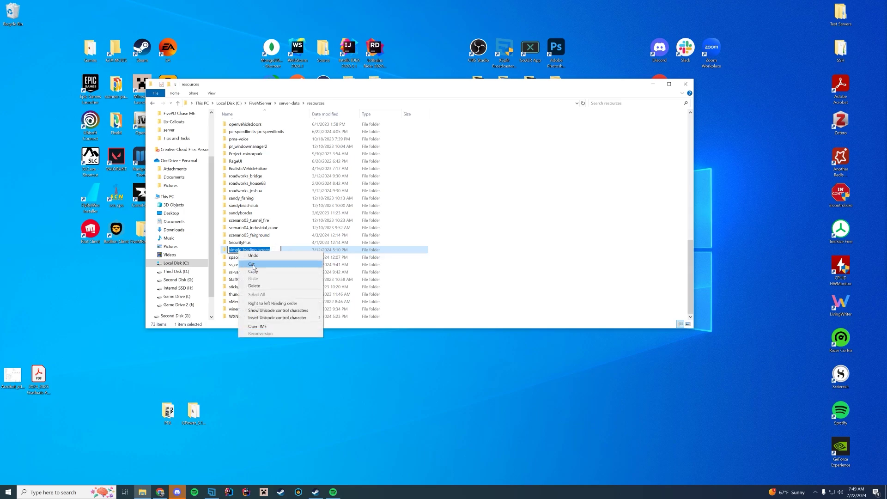
{"action": "left_click", "coordinate": [252, 276]}
{"action": "left_click", "coordinate": [529, 259]}
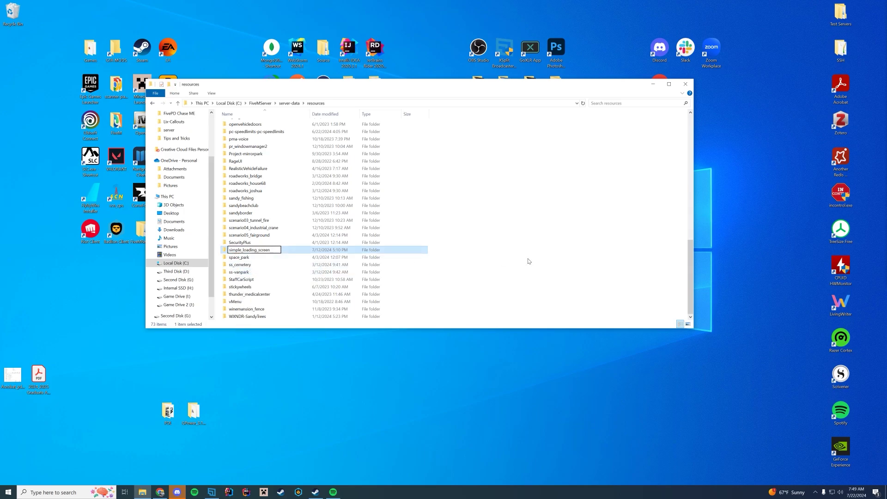
Open html/index.html from the simple_loading_screen folder in Notepad++
{"action": "double_click", "coordinate": [279, 251]}
{"action": "left_click", "coordinate": [236, 134]}
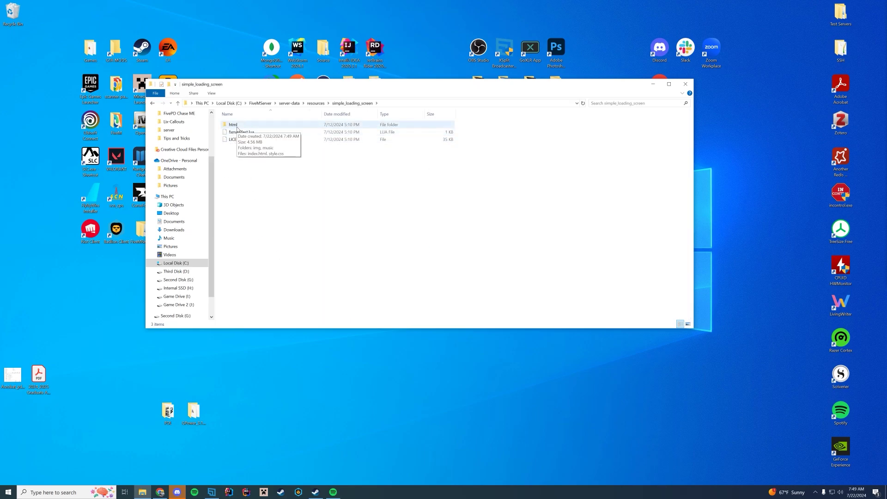
{"action": "double_click", "coordinate": [237, 125]}
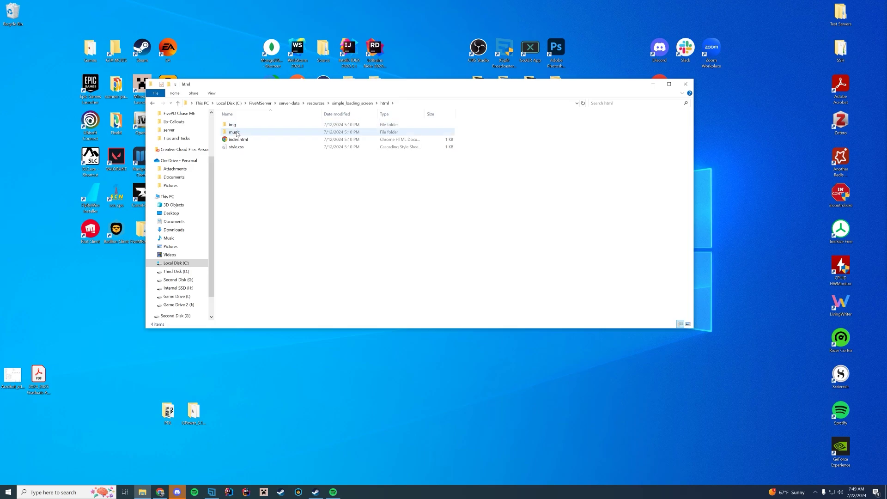
{"action": "left_click", "coordinate": [237, 139]}
{"action": "right_click", "coordinate": [236, 141]}
{"action": "left_click", "coordinate": [252, 152]}
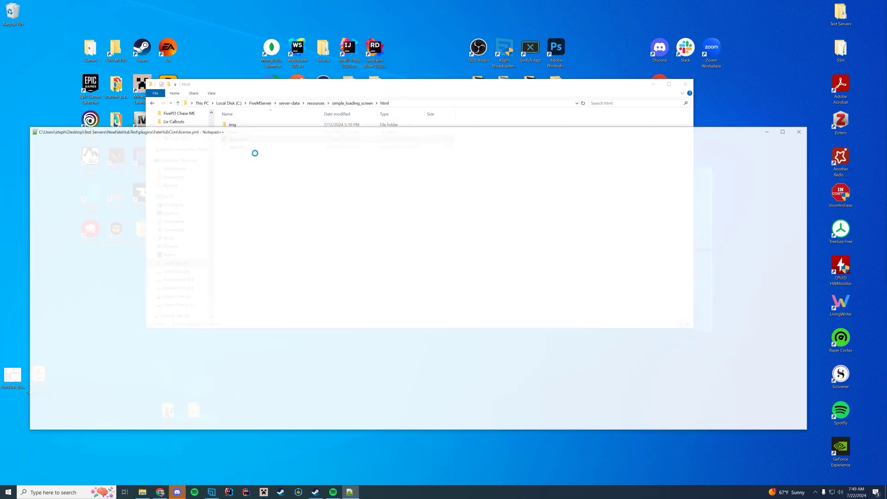
Change the h1 heading from Test Server to 'BGHDDevelopment Recording Server'
{"action": "left_click_drag", "start_coordinate": [266, 132], "coordinate": [292, 122]}
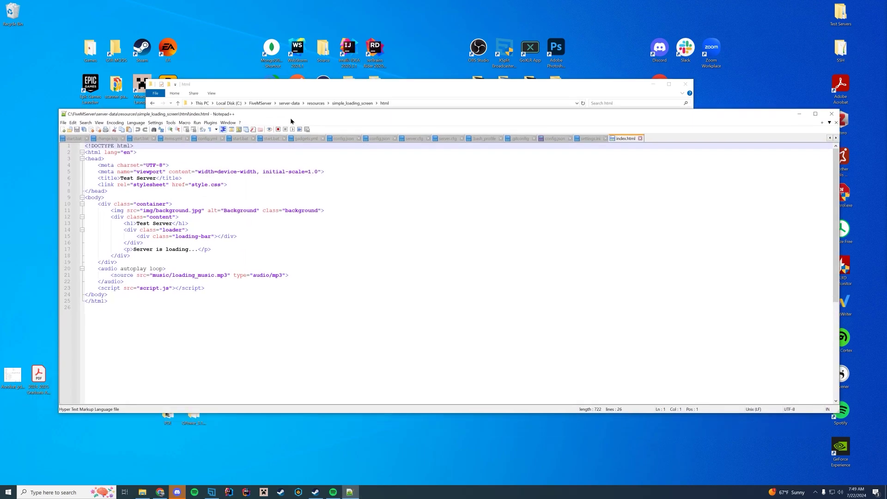
{"action": "left_click_drag", "start_coordinate": [173, 223], "coordinate": [140, 223]}
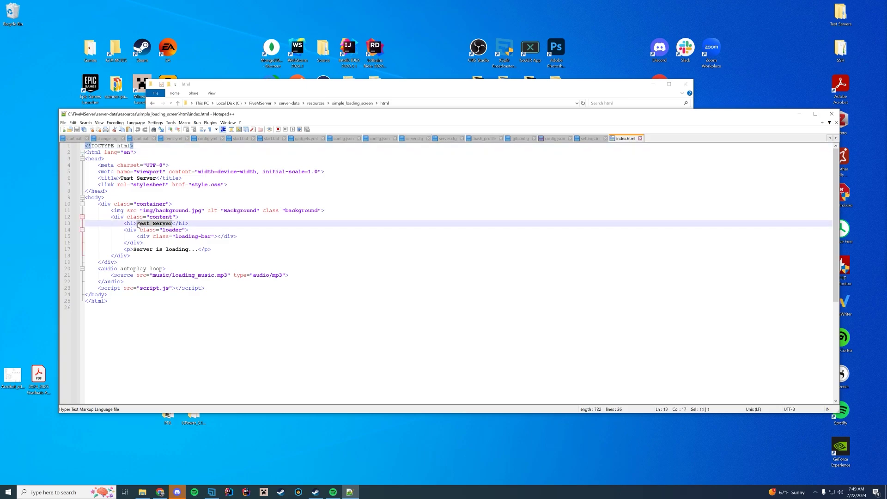
{"action": "type", "text": "BGHDDevelopme"}
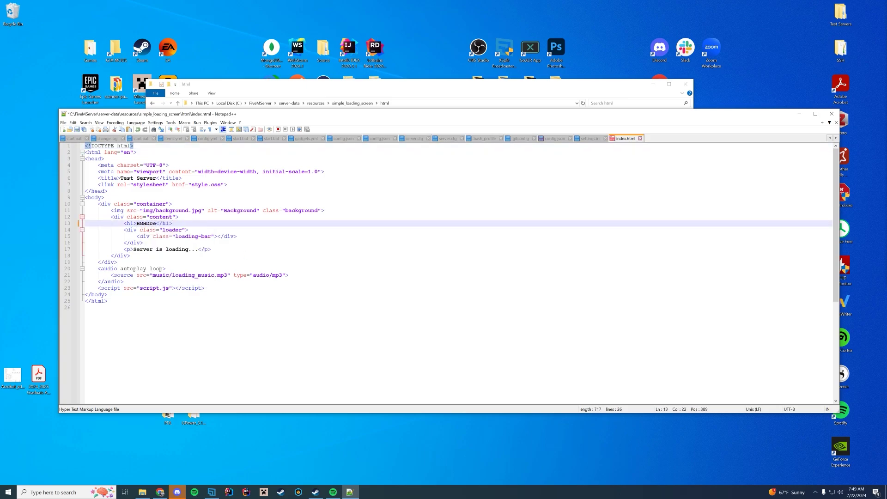
{"action": "type", "text": "nt Recording Server"}
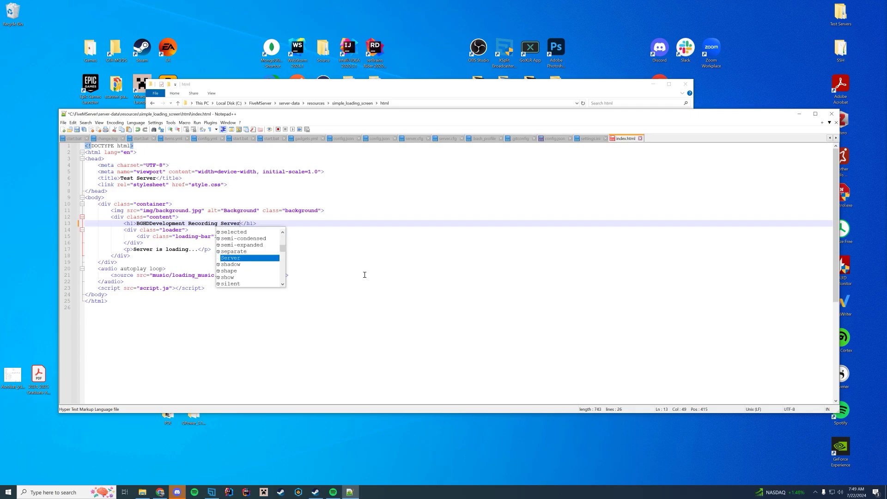
{"action": "left_click", "coordinate": [362, 276]}
{"action": "left_click", "coordinate": [233, 242]}
{"action": "left_click", "coordinate": [232, 253]}
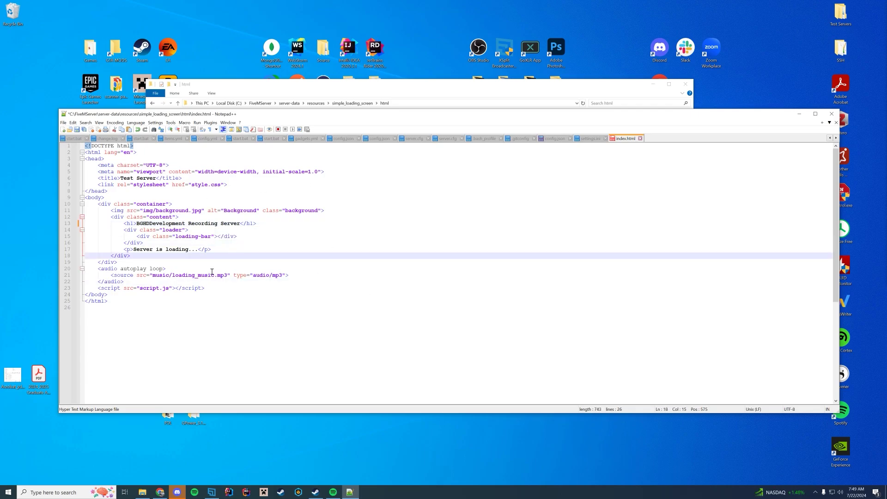
Set the page title to 'BGHDDevelopment Recording Server', save index.html and close Notepad++
{"action": "left_click_drag", "start_coordinate": [156, 178], "coordinate": [120, 178]}
{"action": "type", "text": "BGHDDevelopment"}
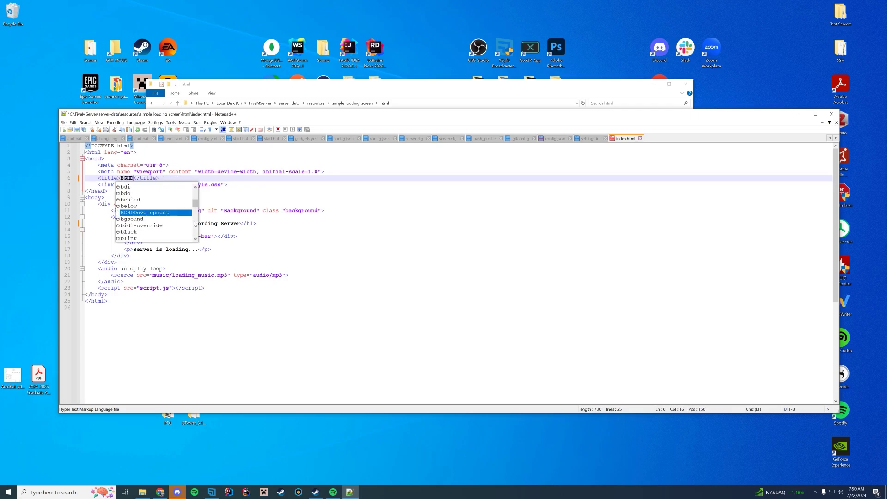
{"action": "type", "text": " Recording Serv"}
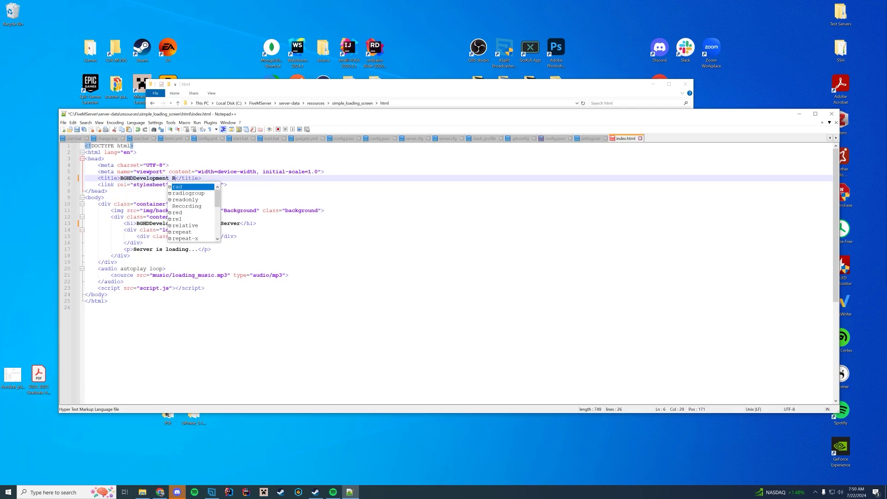
{"action": "type", "text": "er"}
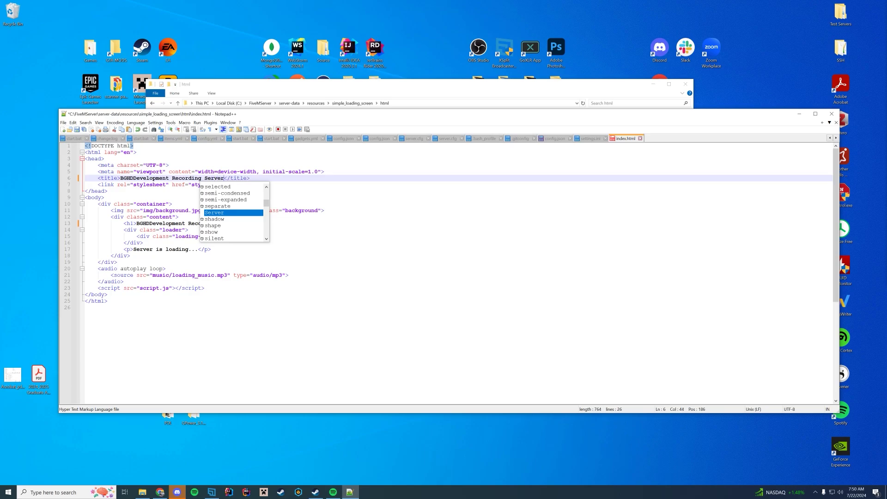
{"action": "left_click", "coordinate": [471, 217]}
{"action": "key", "text": "ctrl+s"}
{"action": "left_click", "coordinate": [832, 114]}
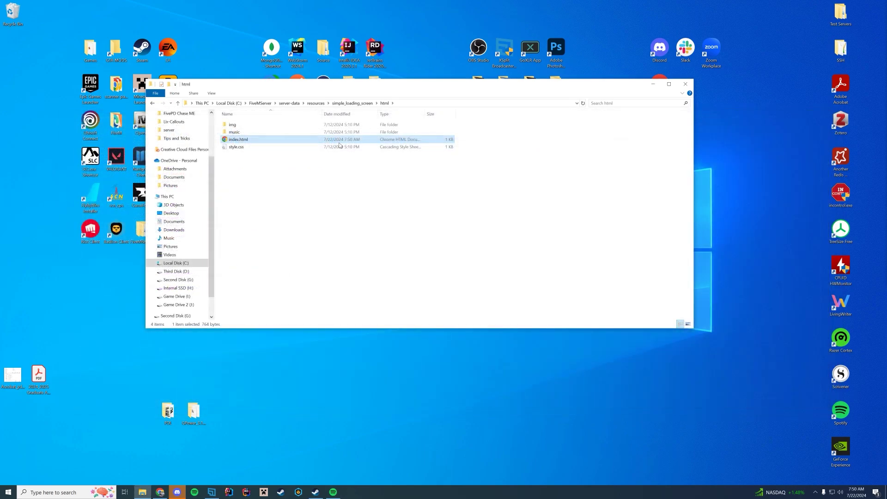
Check the background image in the img folder, then return to html
{"action": "left_click", "coordinate": [234, 123]}
{"action": "double_click", "coordinate": [234, 123]}
{"action": "left_click_drag", "start_coordinate": [298, 159], "coordinate": [277, 142]}
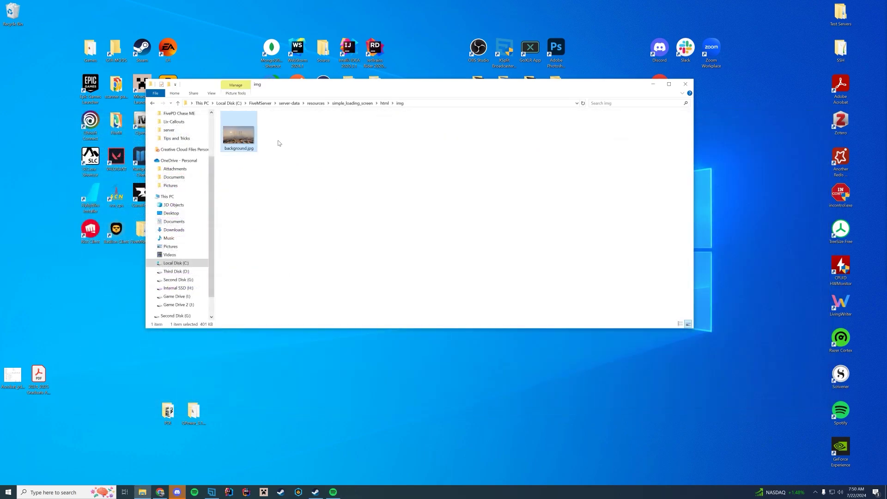
{"action": "left_click", "coordinate": [384, 103]}
Play loading_music.mp3 from the music folder and close Media Player
{"action": "double_click", "coordinate": [262, 134]}
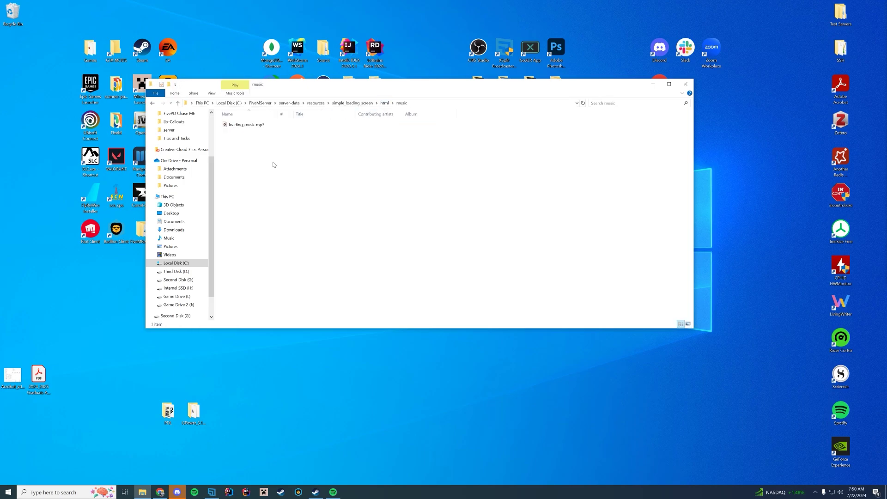
{"action": "double_click", "coordinate": [259, 128]}
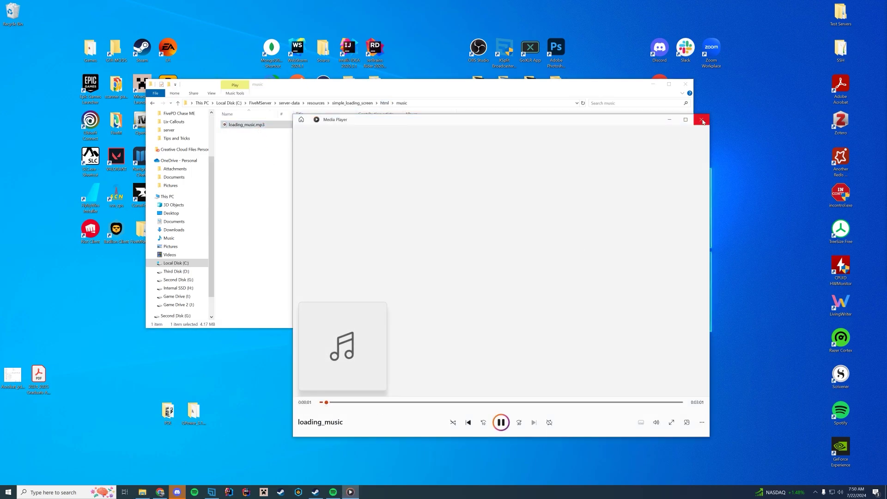
{"action": "left_click", "coordinate": [702, 121]}
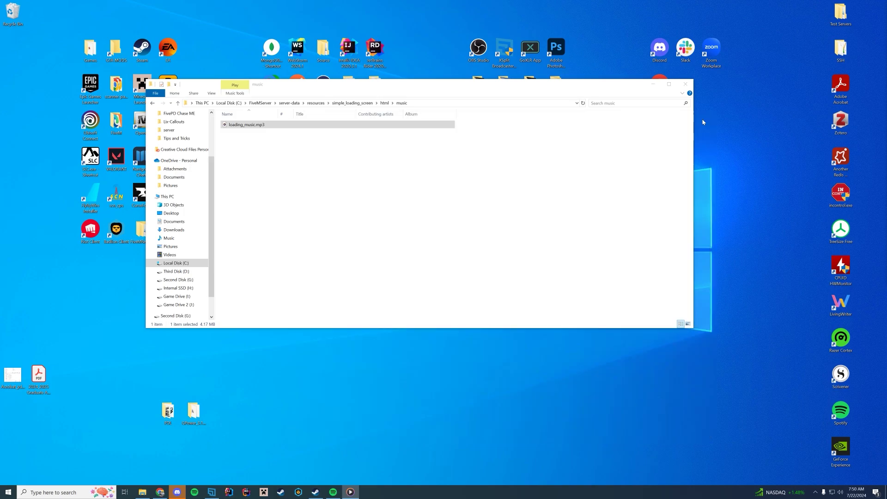
{"action": "left_click", "coordinate": [539, 195]}
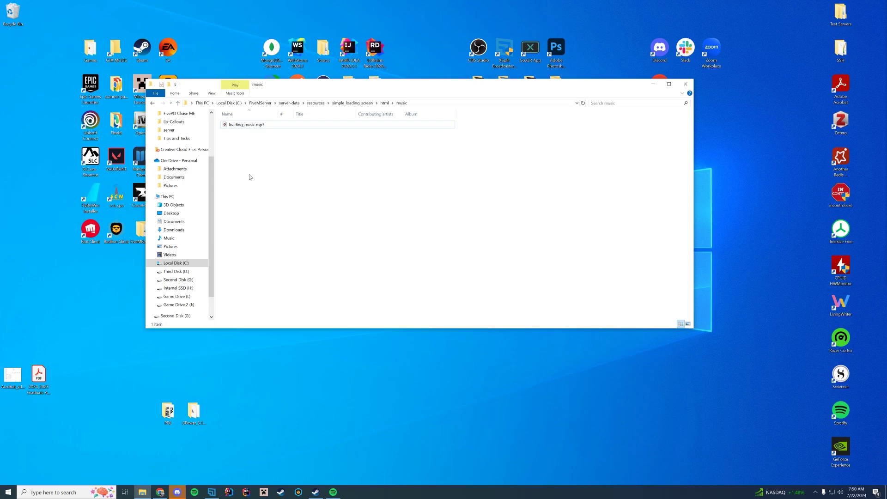
Copy ES_Natural.mp3 from Video Sounds 2020\2024 into the music folder
{"action": "left_click_drag", "start_coordinate": [419, 94], "coordinate": [399, 153]}
{"action": "double_click", "coordinate": [557, 87]}
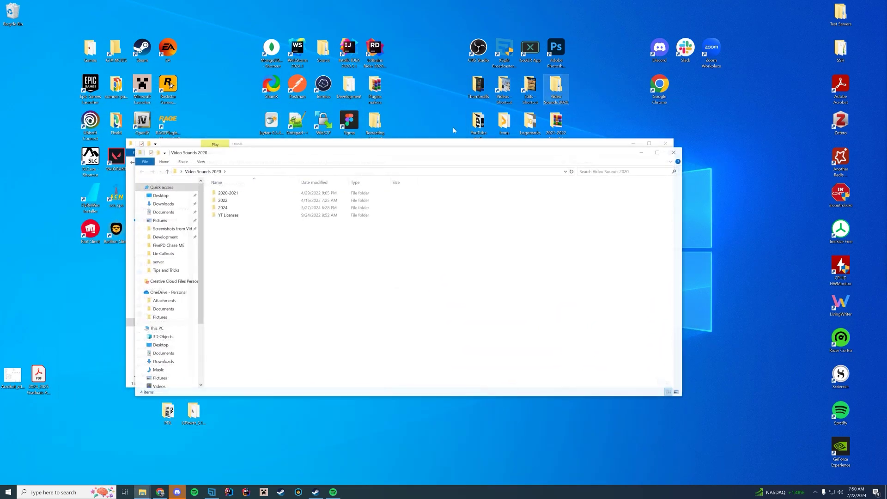
{"action": "left_click_drag", "start_coordinate": [326, 156], "coordinate": [596, 131]}
{"action": "double_click", "coordinate": [494, 183]}
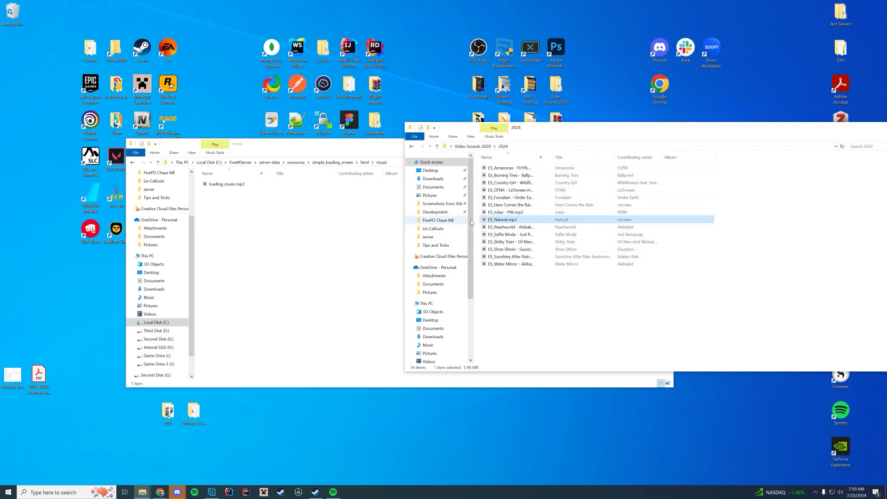
{"action": "left_click", "coordinate": [316, 220]}
{"action": "key", "text": "ctrl+v"}
Delete the old loading_music.mp3 and close the 2024 folder window
{"action": "right_click", "coordinate": [212, 192]}
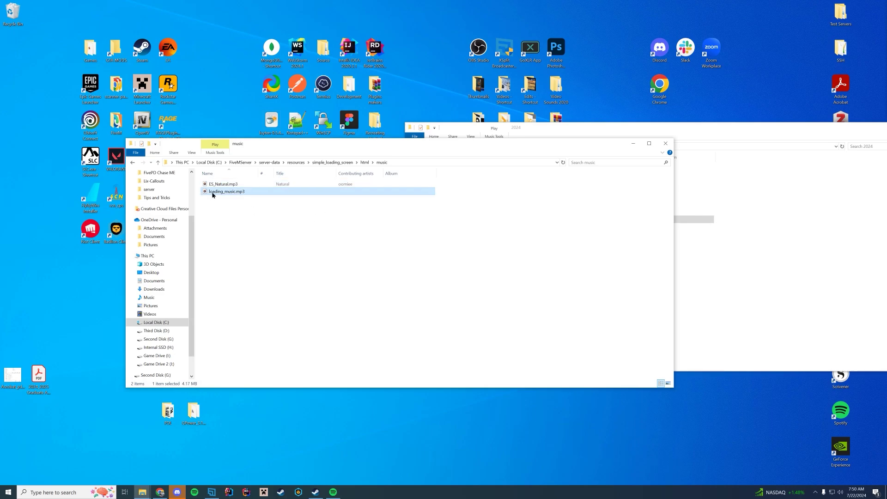
{"action": "key", "text": "Escape"}
{"action": "left_click", "coordinate": [257, 231]}
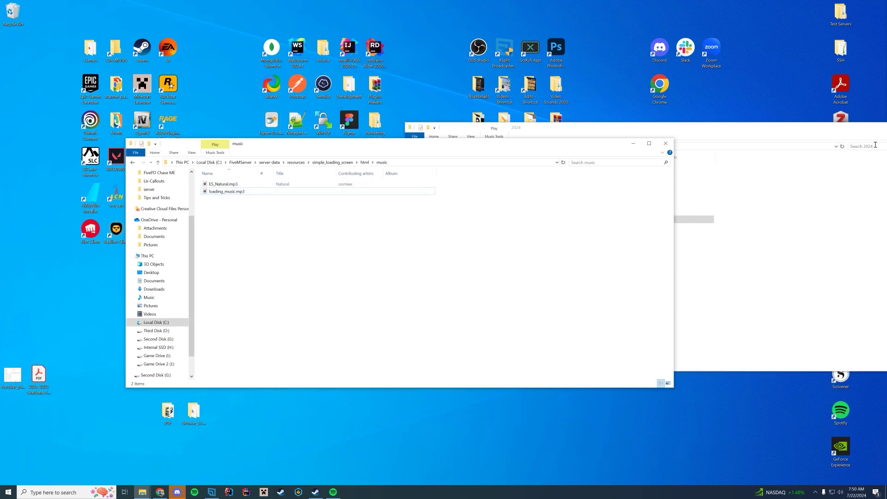
{"action": "left_click_drag", "start_coordinate": [869, 128], "coordinate": [674, 142]}
{"action": "left_click", "coordinate": [756, 143]}
{"action": "left_click", "coordinate": [254, 189]}
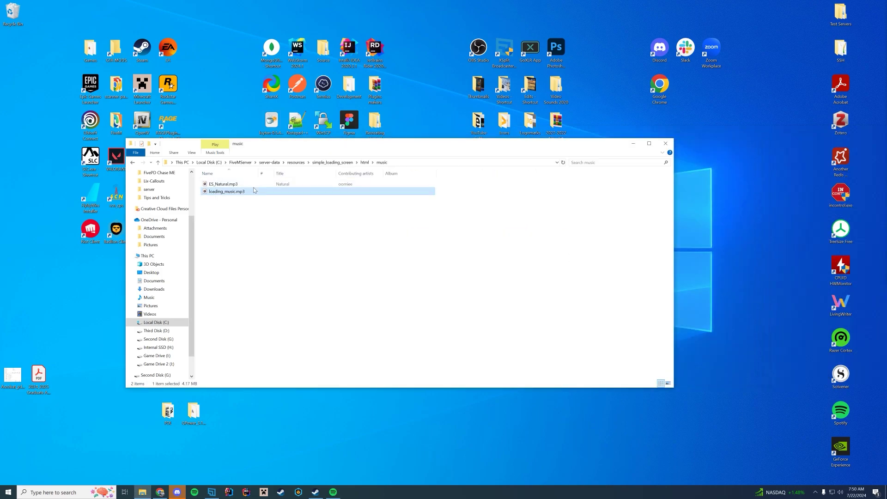
{"action": "key", "text": "Delete"}
Rename ES_Natural.mp3 to loading_music.mp3 and play it to check the track
{"action": "right_click", "coordinate": [223, 183]}
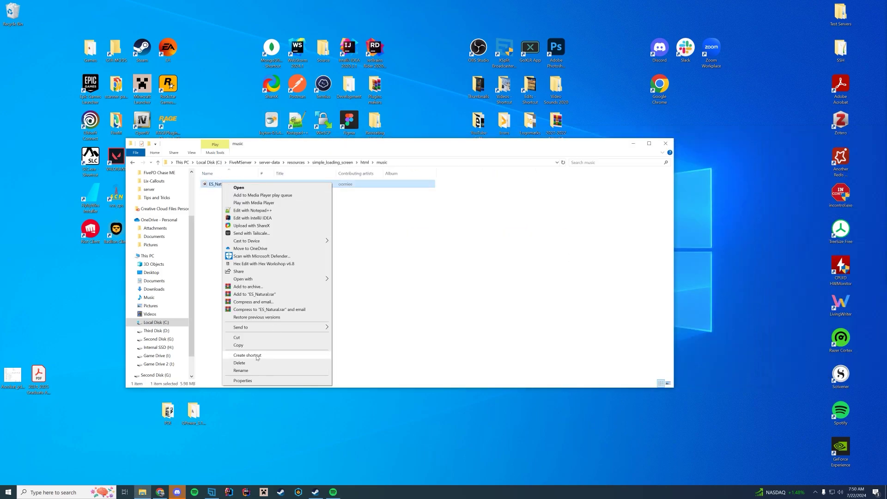
{"action": "left_click", "coordinate": [254, 371]}
{"action": "type", "text": "load"}
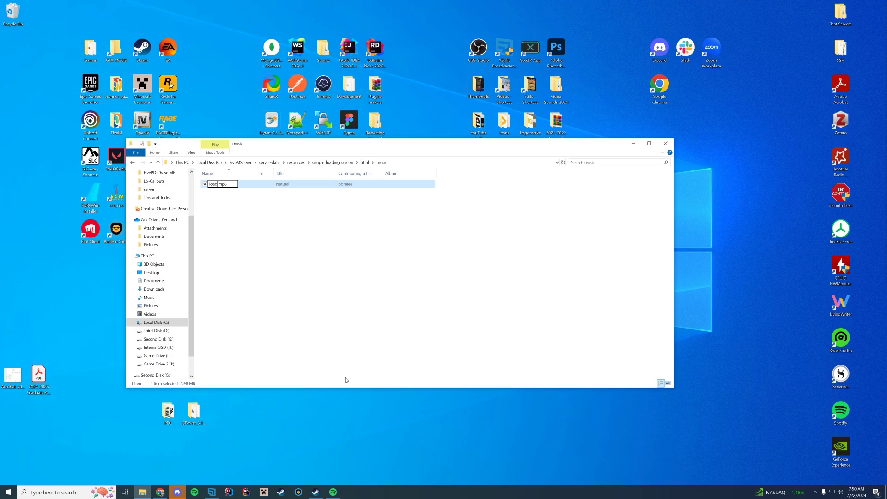
{"action": "type", "text": "ing_music"}
{"action": "key", "text": "Return"}
{"action": "double_click", "coordinate": [300, 184]}
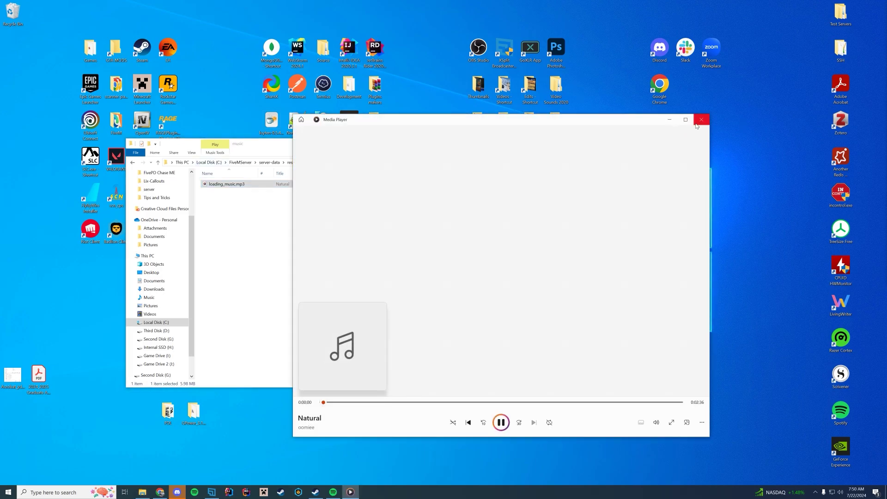
{"action": "left_click", "coordinate": [701, 121]}
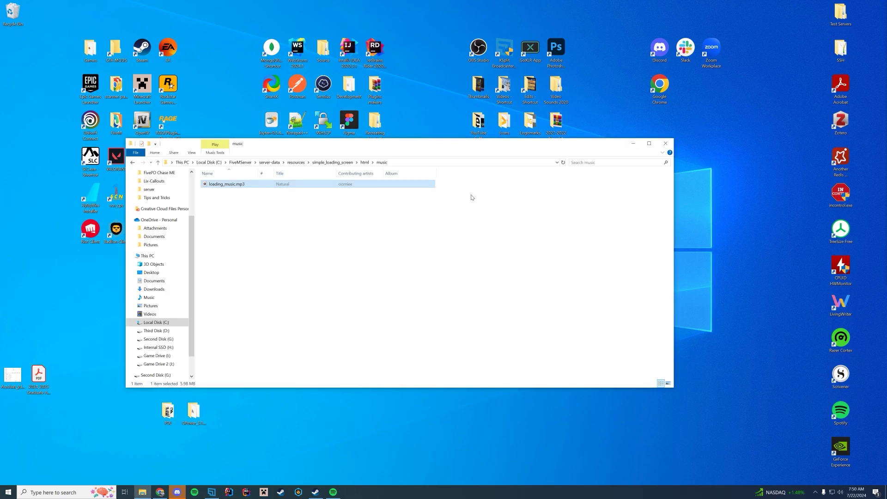
{"action": "left_click", "coordinate": [383, 257]}
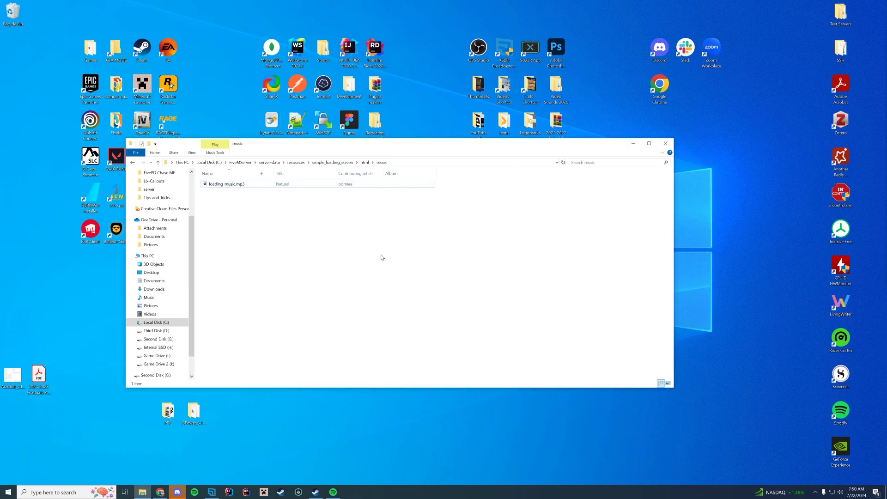
{"action": "left_click_drag", "start_coordinate": [348, 144], "coordinate": [506, 101]}
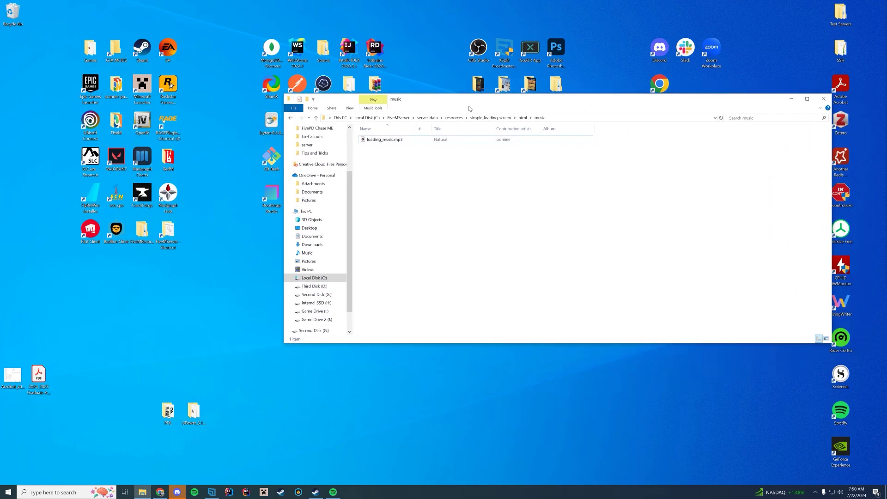
Open server.cfg in Notepad++, comment out start fivepd with #, and type ensure on line 20
{"action": "left_click", "coordinate": [427, 118]}
{"action": "right_click", "coordinate": [376, 214]}
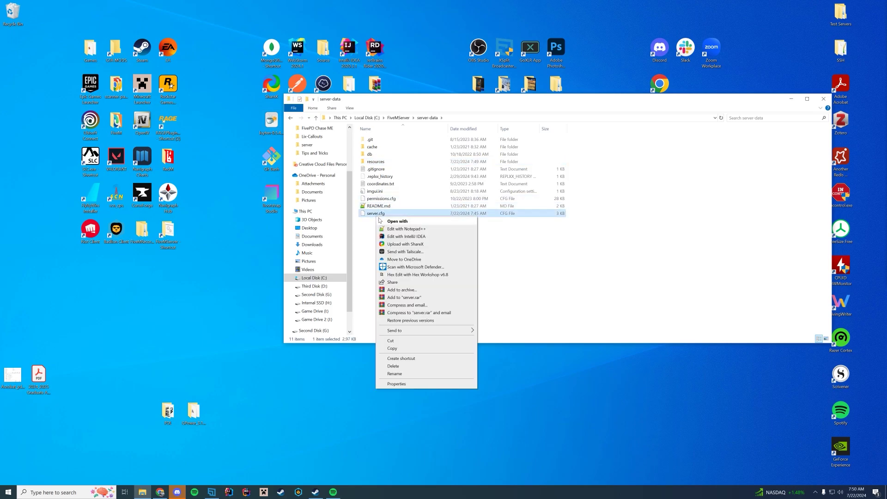
{"action": "left_click", "coordinate": [383, 232]}
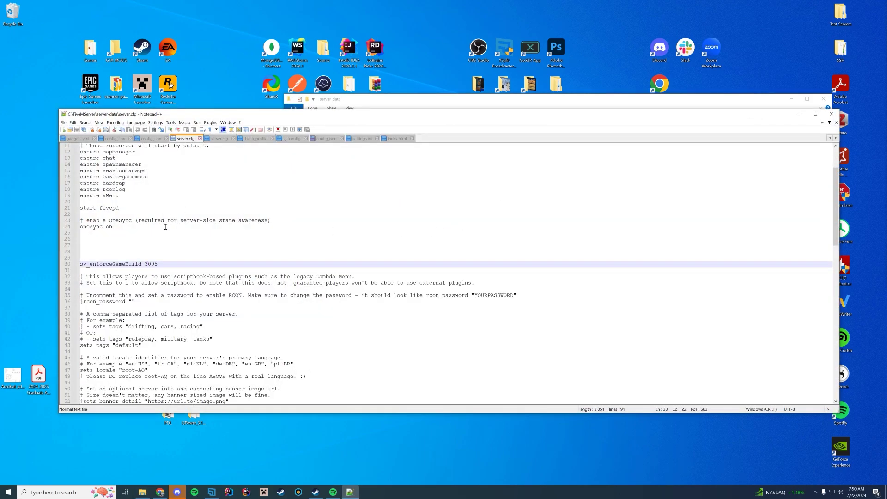
{"action": "scroll", "coordinate": [151, 305], "scroll_direction": "up", "scroll_amount": 4}
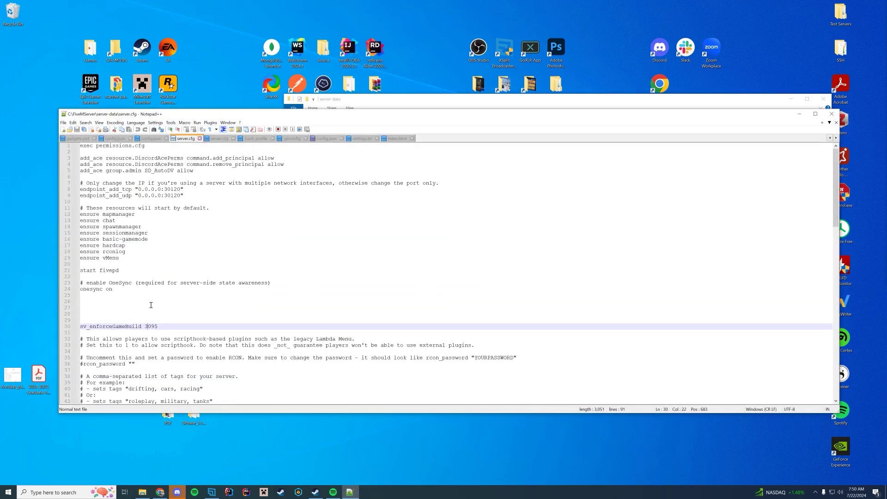
{"action": "left_click", "coordinate": [144, 273]}
{"action": "key", "text": "Home"}
{"action": "type", "text": "#"}
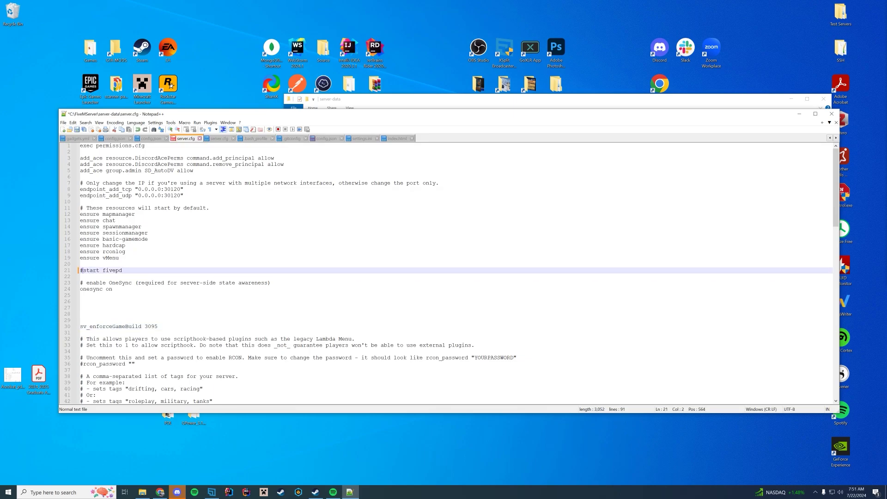
{"action": "key", "text": "Up"}
{"action": "type", "text": "e"}
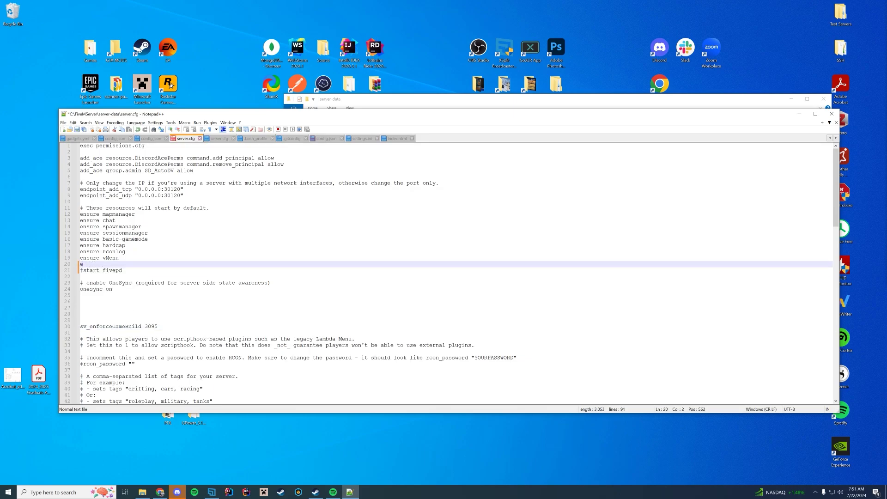
{"action": "type", "text": "msiurnsure"}
Complete line 20 as 'ensure simple_loading_screen', save server.cfg and close Notepad++
{"action": "left_click", "coordinate": [457, 99]}
{"action": "double_click", "coordinate": [441, 162]}
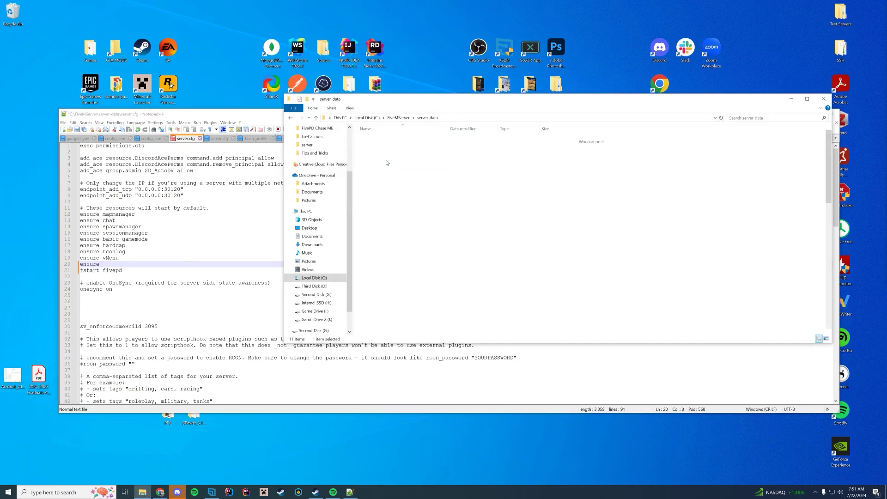
{"action": "scroll", "coordinate": [442, 258], "scroll_direction": "down", "scroll_amount": 11}
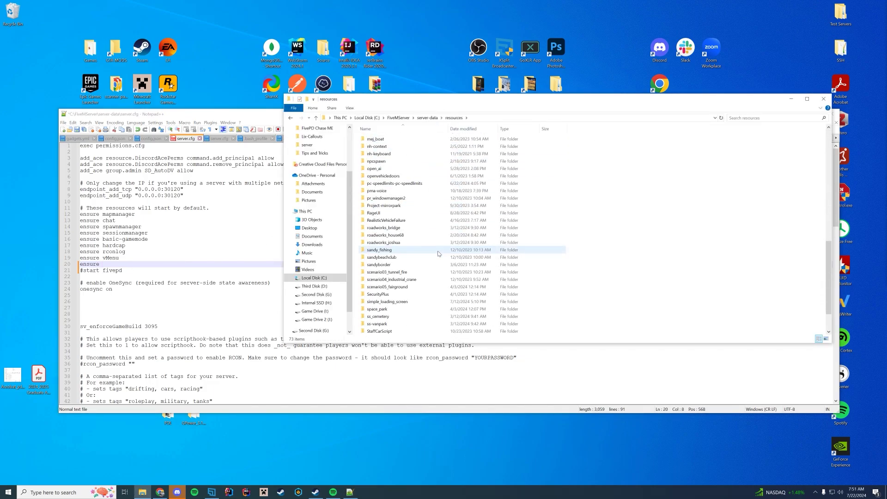
{"action": "right_click", "coordinate": [382, 264]}
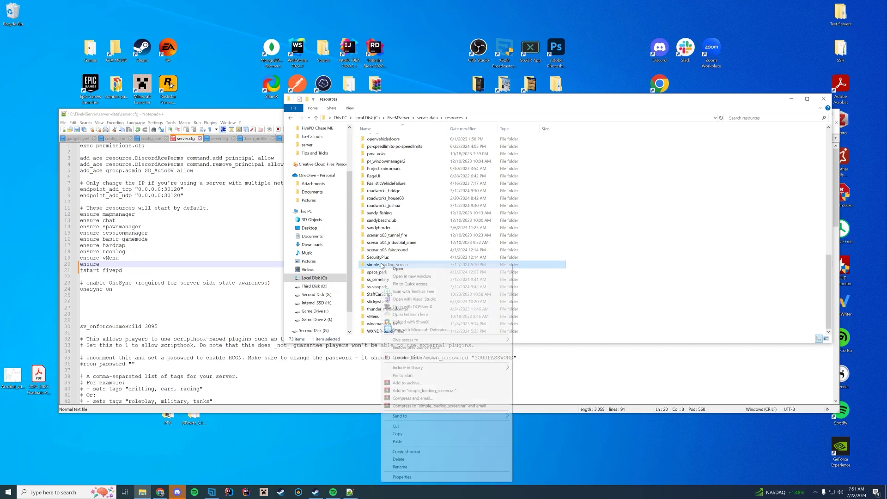
{"action": "left_click", "coordinate": [404, 466]}
{"action": "key", "text": "ctrl+c"}
{"action": "left_click", "coordinate": [206, 263]}
{"action": "key", "text": "ctrl+v"}
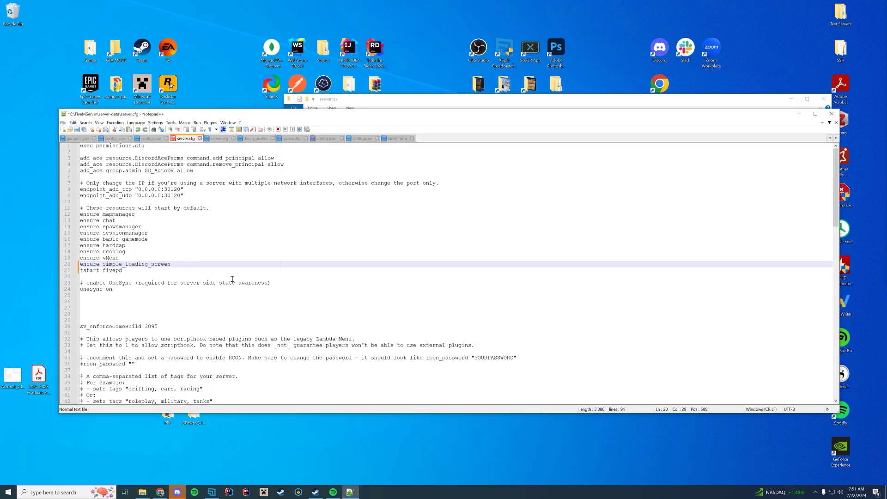
{"action": "key", "text": "ctrl+s"}
{"action": "left_click", "coordinate": [832, 114]}
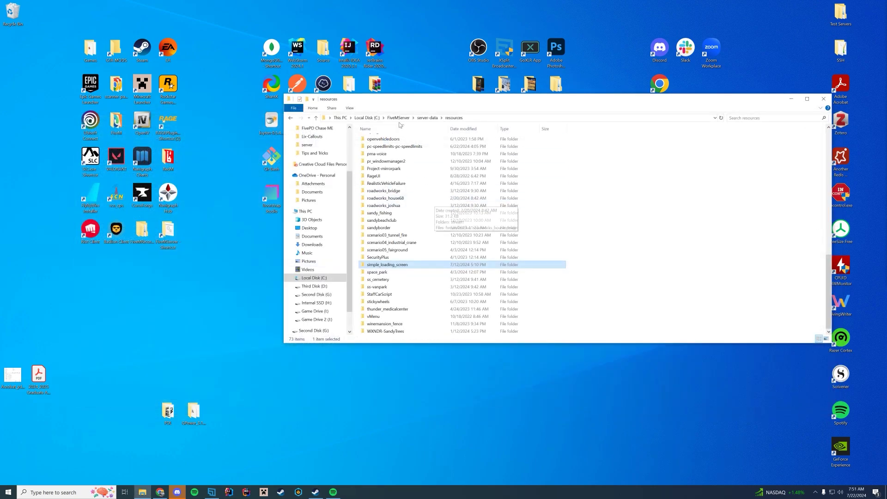
Run start.bat in the FiveMServer folder to start the server
{"action": "left_click", "coordinate": [428, 118]}
{"action": "left_click", "coordinate": [398, 118]}
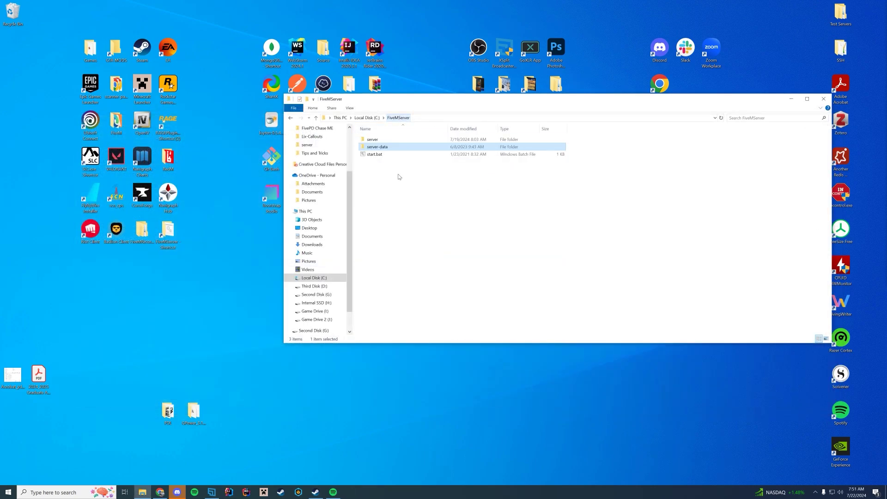
{"action": "double_click", "coordinate": [375, 154]}
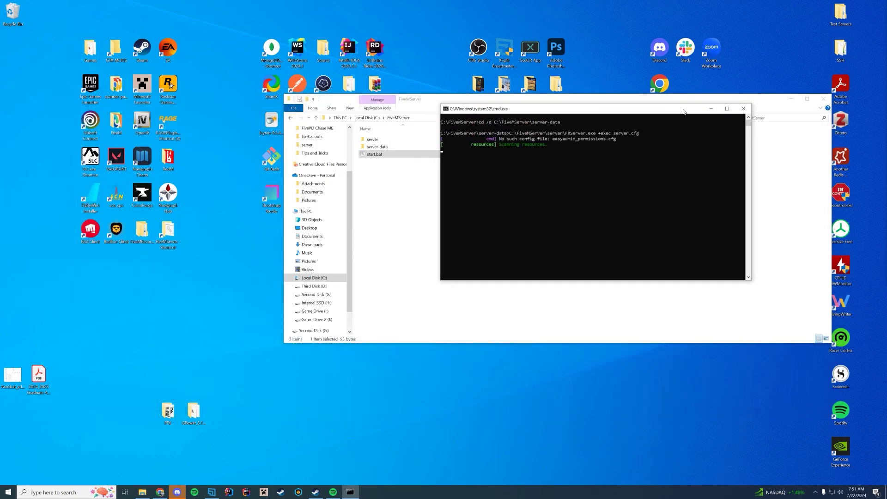
Confirm simple_loading_screen started in the server console, then launch FiveM.exe
{"action": "double_click", "coordinate": [117, 121]}
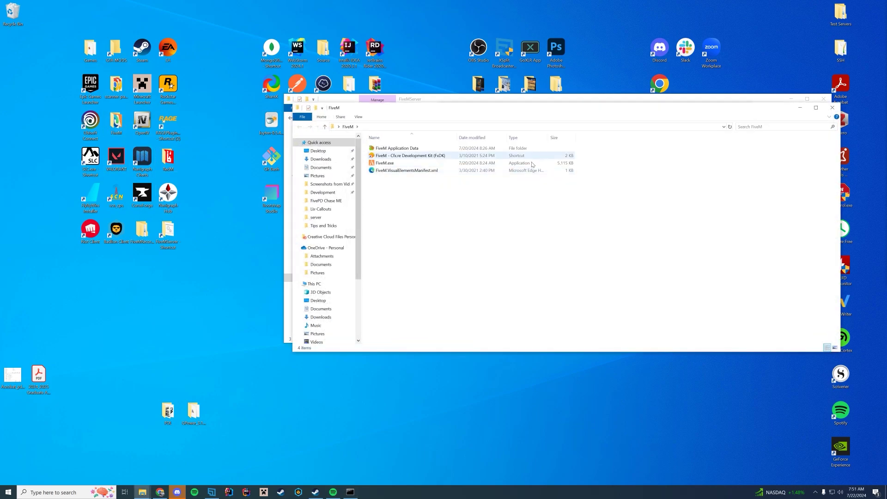
{"action": "left_click_drag", "start_coordinate": [540, 116], "coordinate": [252, 231]}
{"action": "left_click", "coordinate": [654, 199]}
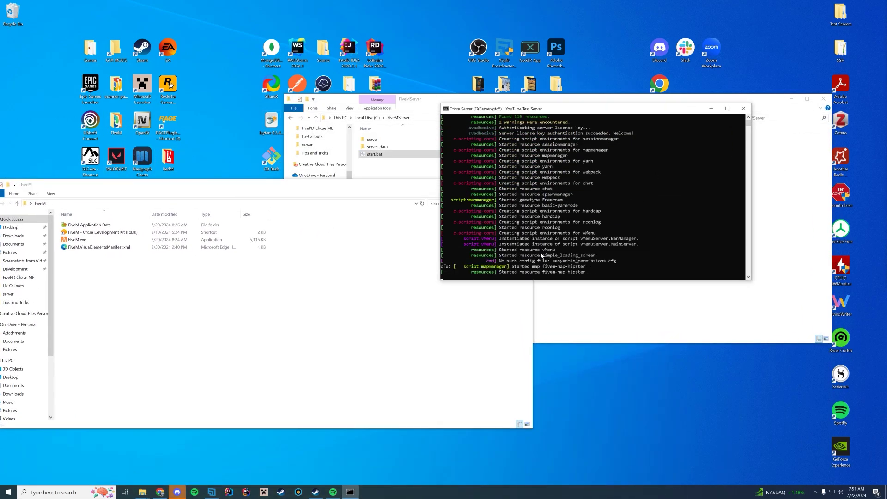
{"action": "left_click_drag", "start_coordinate": [527, 196], "coordinate": [599, 198]}
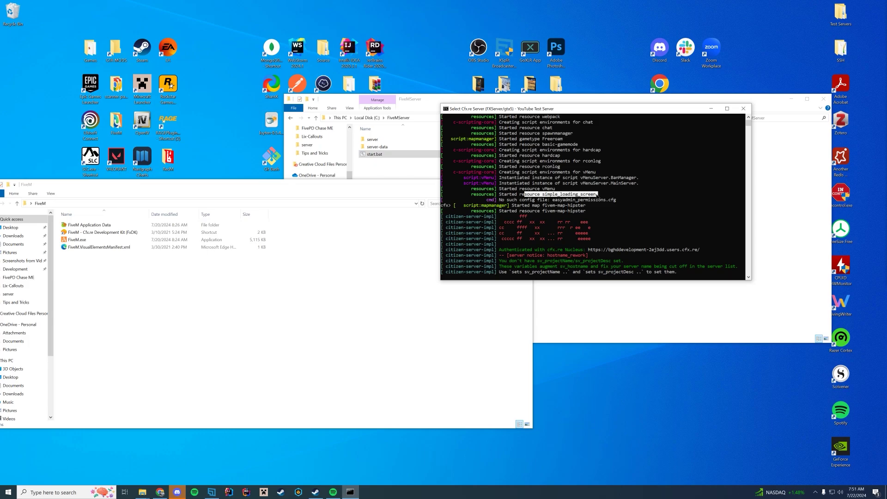
{"action": "left_click", "coordinate": [711, 109]}
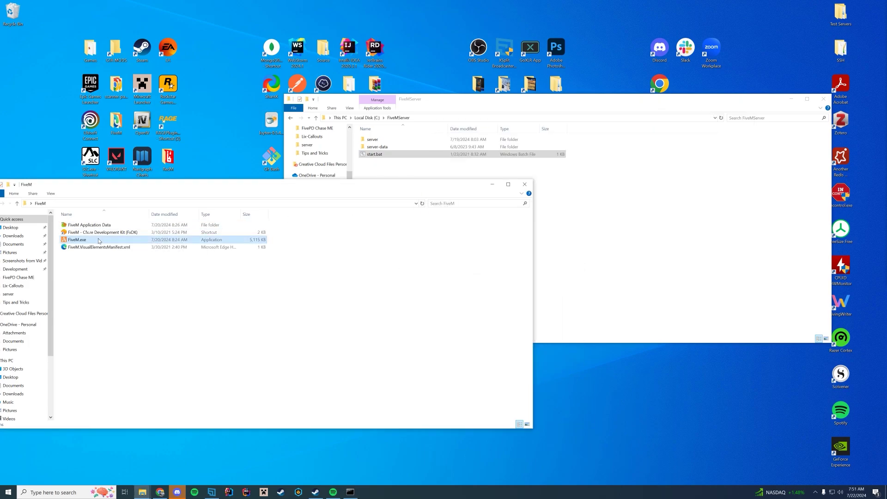
{"action": "double_click", "coordinate": [77, 239]}
Connect to the LAN server, accept FiveM's restart for game version 3095, then reconnect
{"action": "key", "text": "alt+F4"}
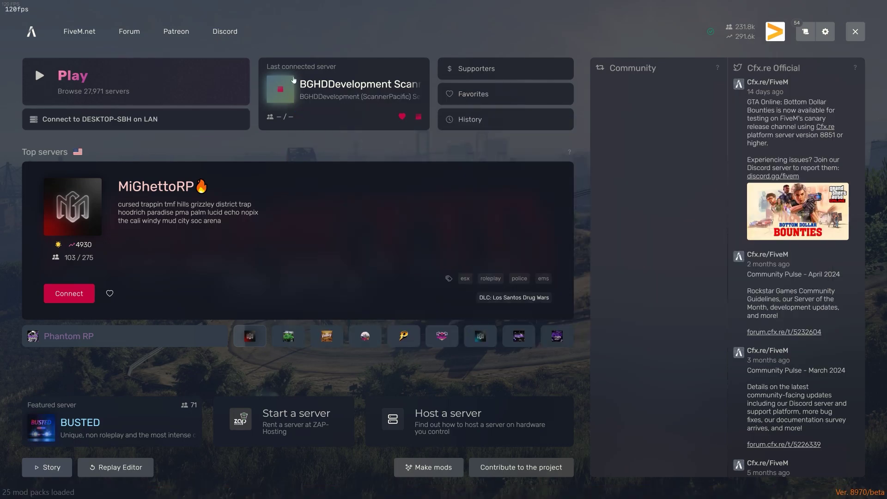
{"action": "left_click", "coordinate": [144, 121]}
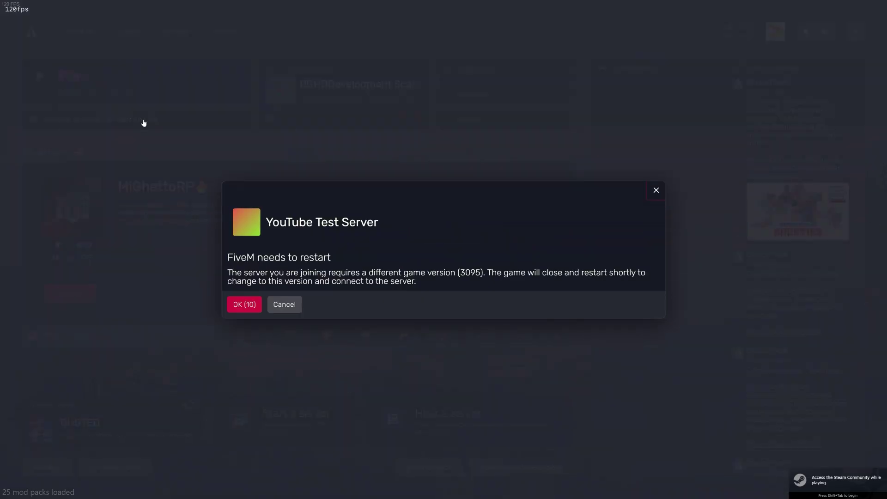
{"action": "left_click", "coordinate": [243, 306]}
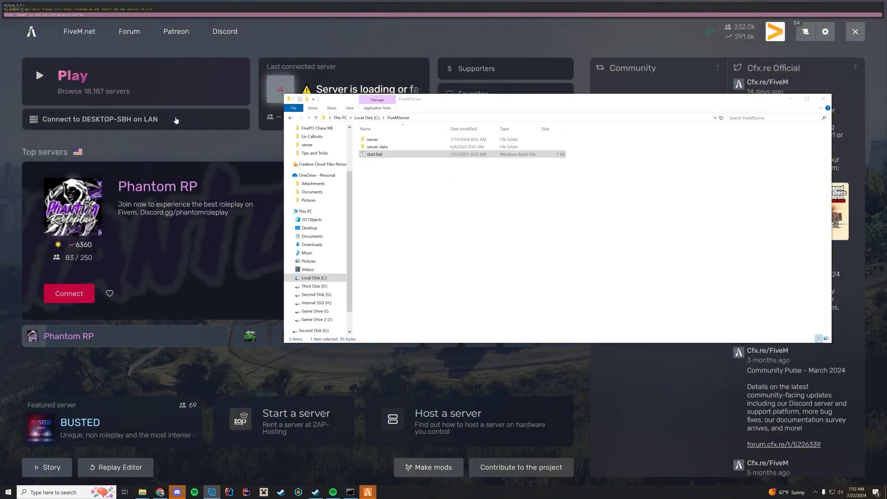
{"action": "left_click", "coordinate": [171, 119]}
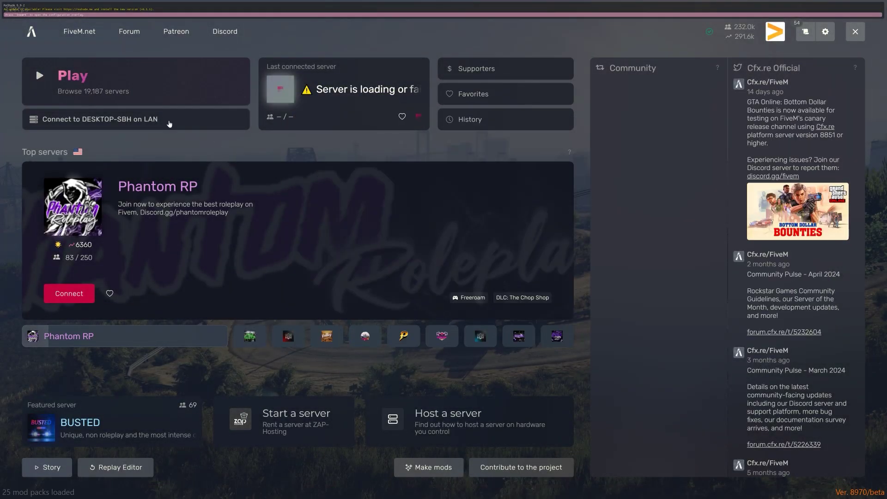